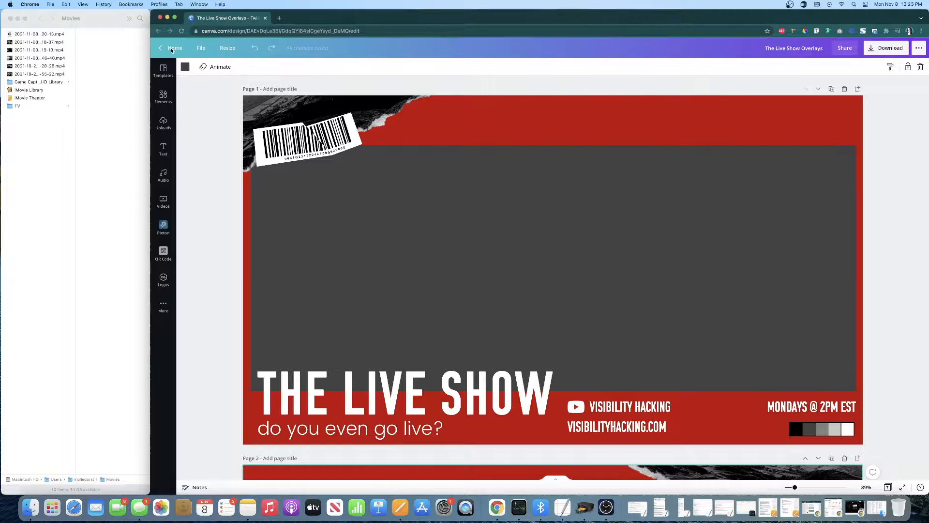
# Return to the Canva home page and open the design The Live Show Overlays from the recent designs
pyautogui.click(175, 48)
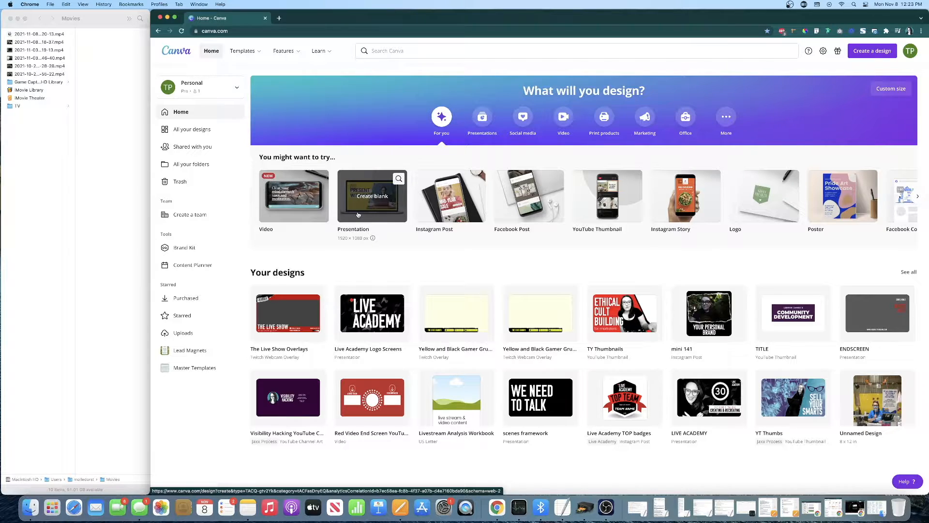
pyautogui.click(277, 313)
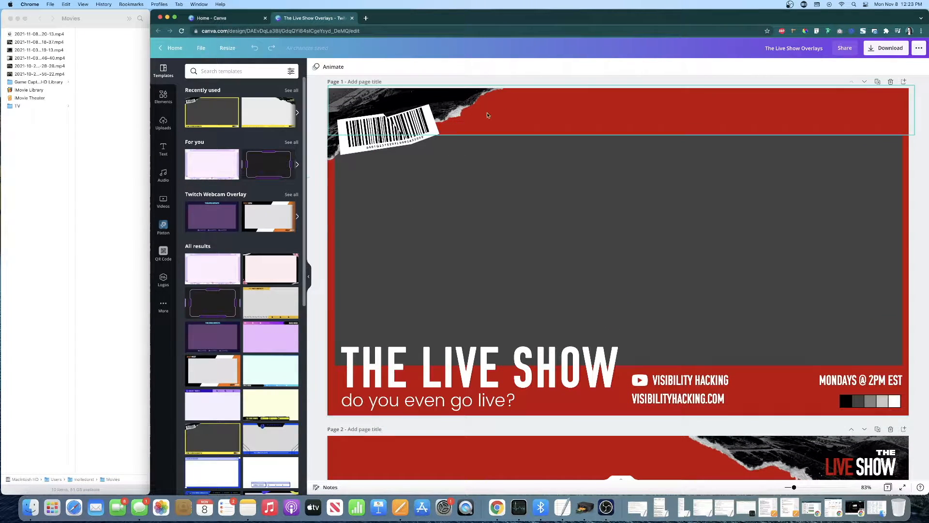
pyautogui.click(546, 120)
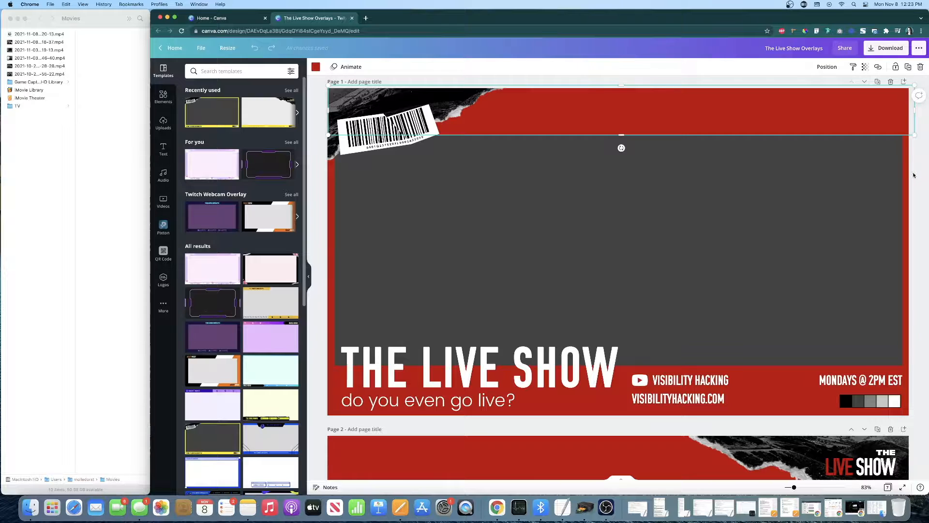
# Look through the overlay pages of the design, examining the frames, lower thirds and banners on pages 1 to 6
pyautogui.scroll(1, 770, 383)
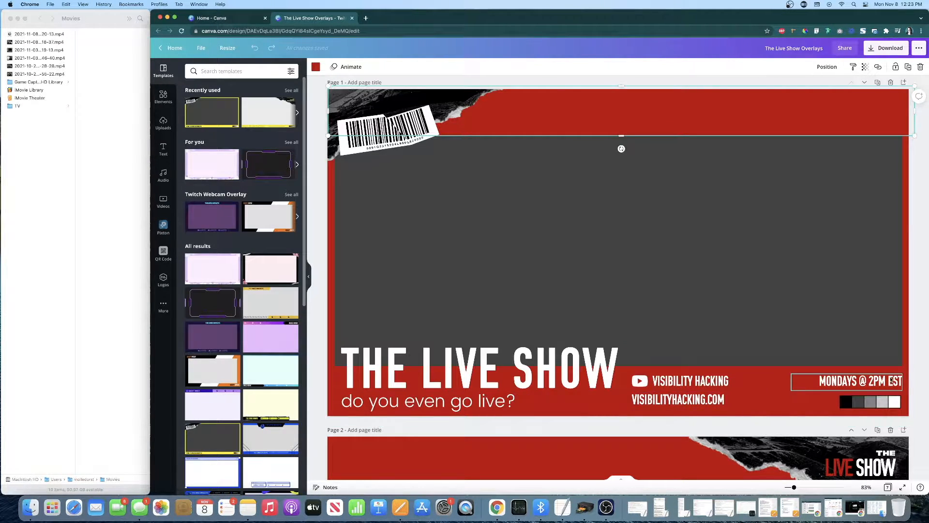
pyautogui.scroll(1, 854, 386)
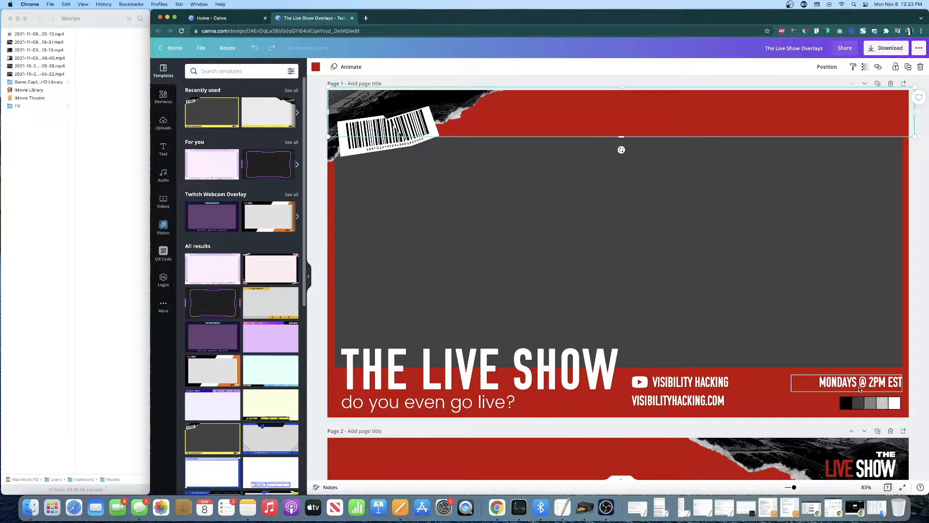
pyautogui.scroll(-5, 568, 263)
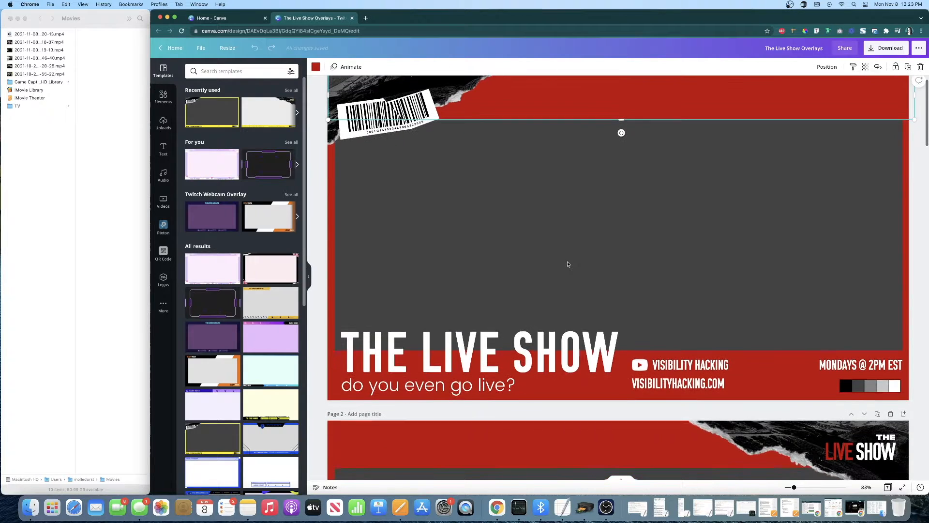
pyautogui.scroll(-4, 569, 264)
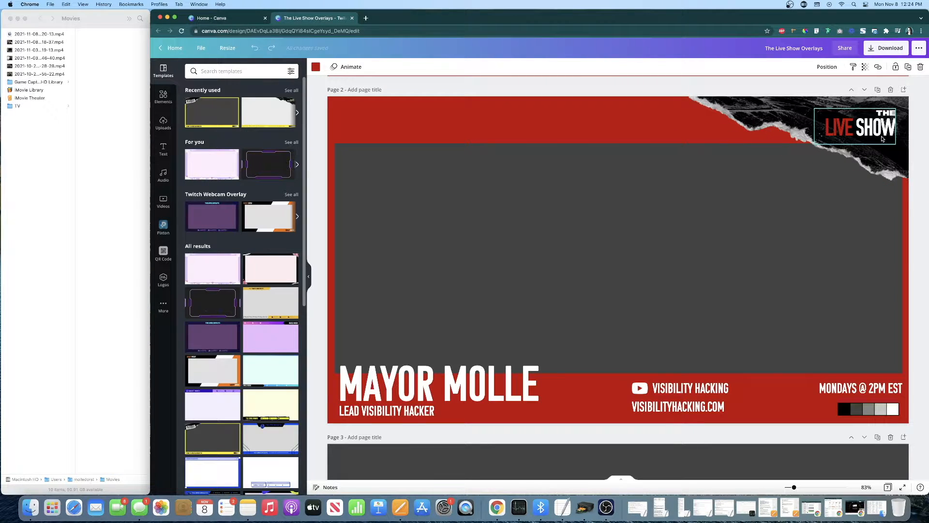
pyautogui.scroll(-3, 618, 286)
pyautogui.scroll(-10, 617, 286)
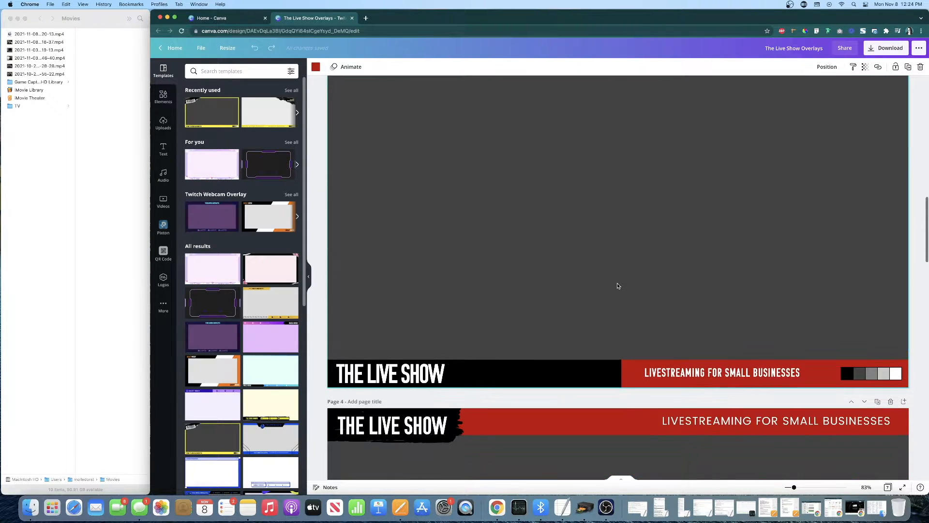
pyautogui.scroll(2, 618, 286)
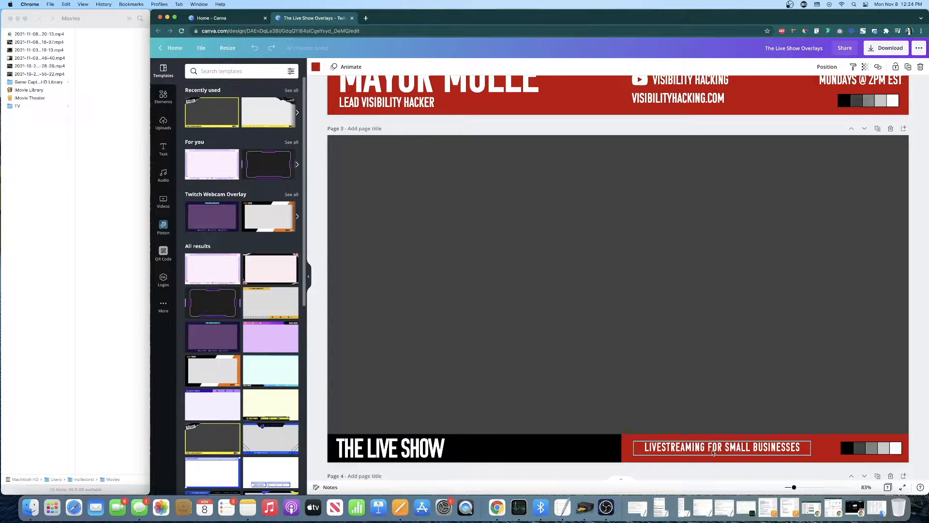
pyautogui.scroll(-15, 713, 452)
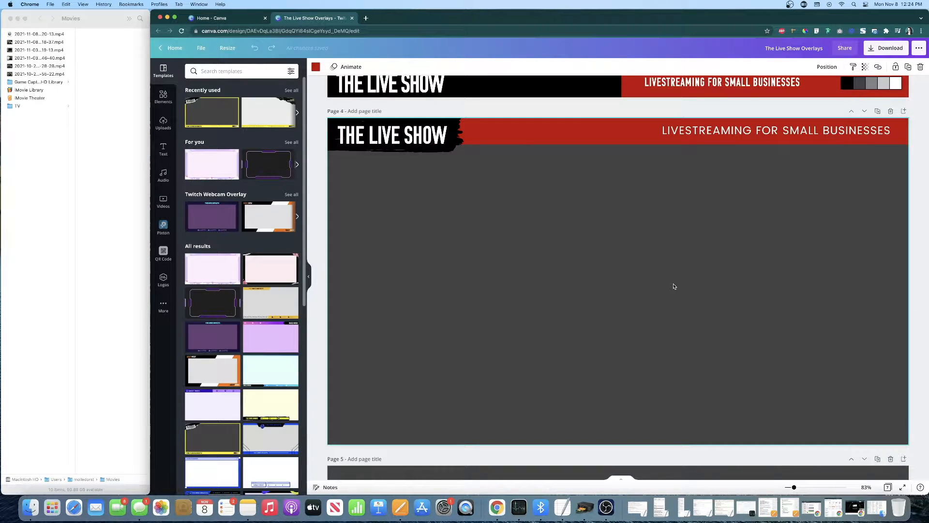
pyautogui.scroll(-1, 674, 286)
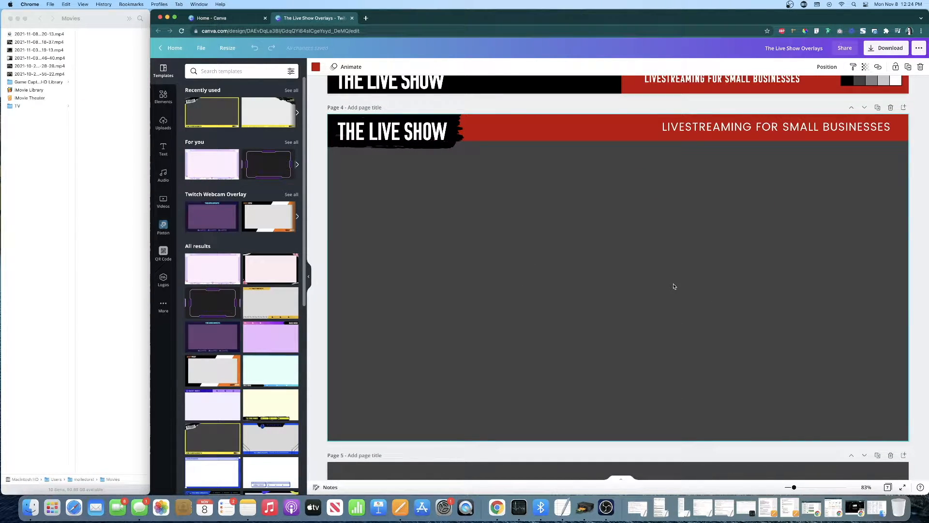
pyautogui.scroll(-3, 674, 286)
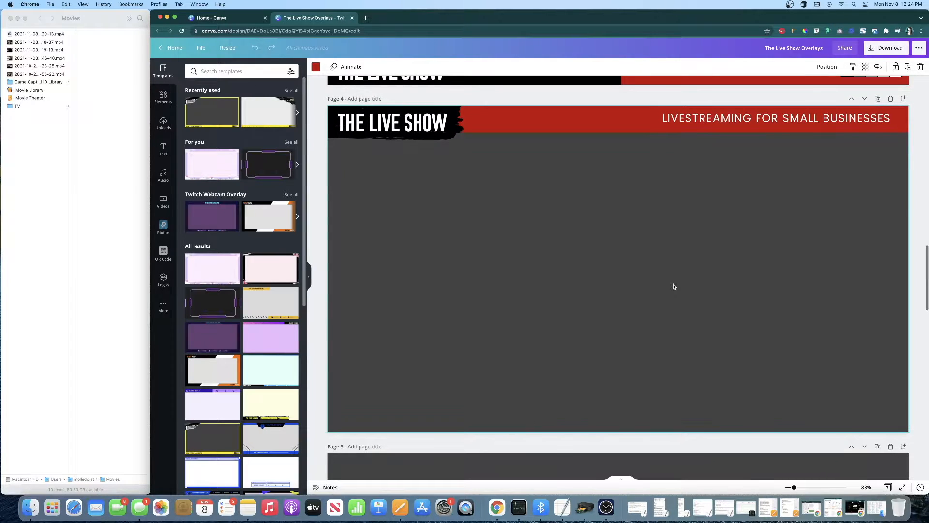
pyautogui.scroll(-10, 674, 286)
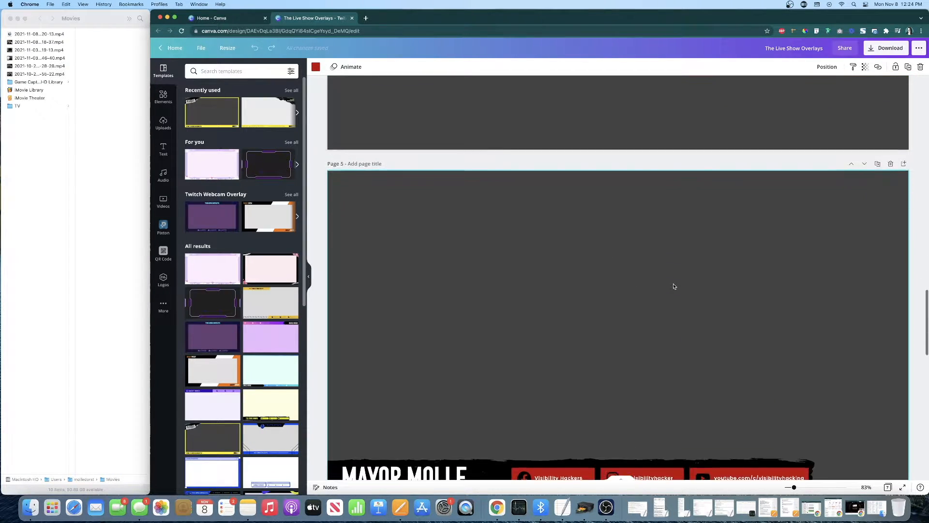
pyautogui.scroll(2, 674, 286)
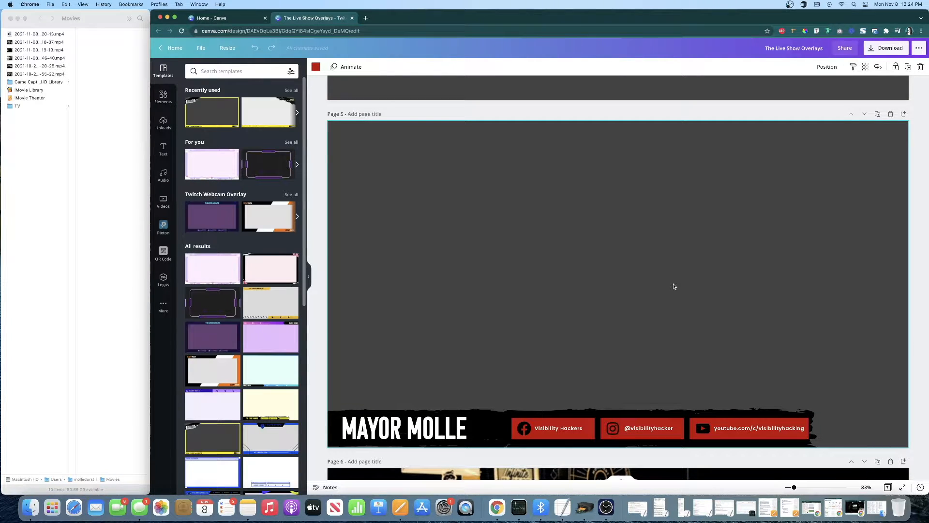
pyautogui.scroll(-1, 675, 286)
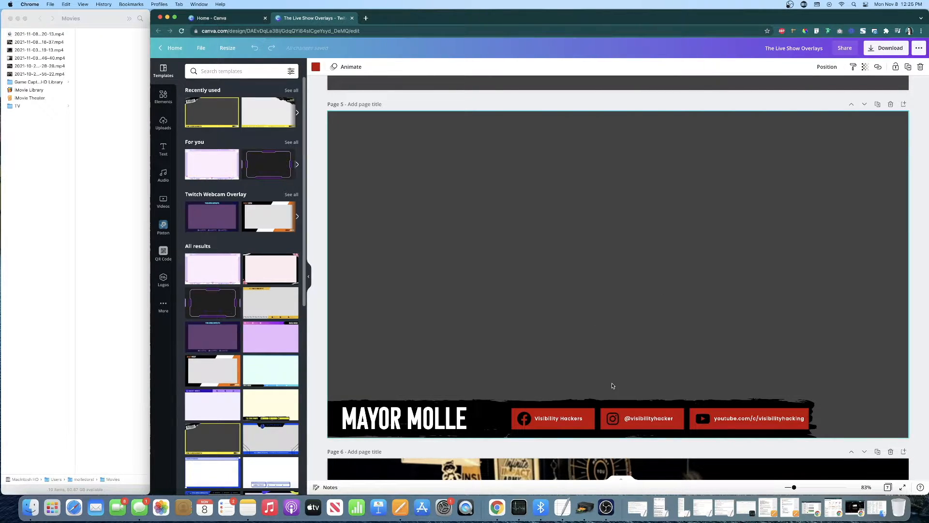
pyautogui.scroll(-5, 612, 386)
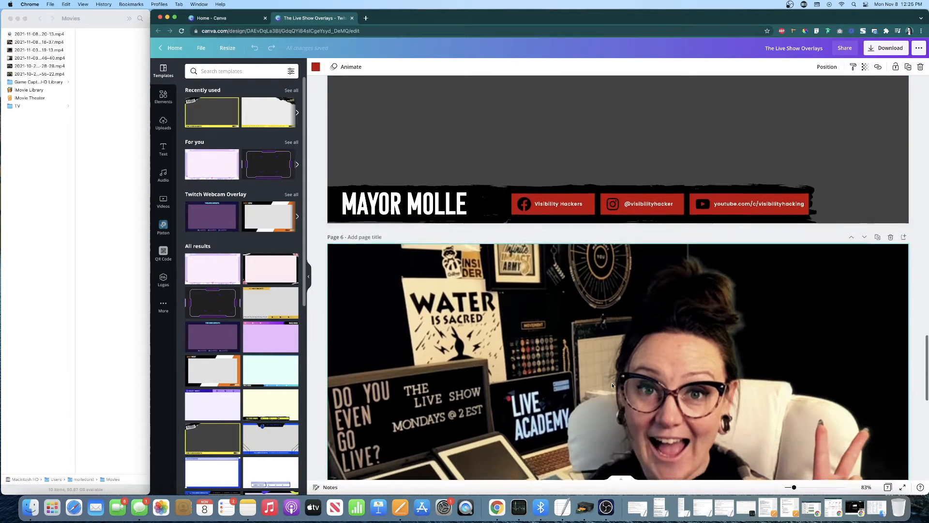
pyautogui.scroll(-2, 612, 385)
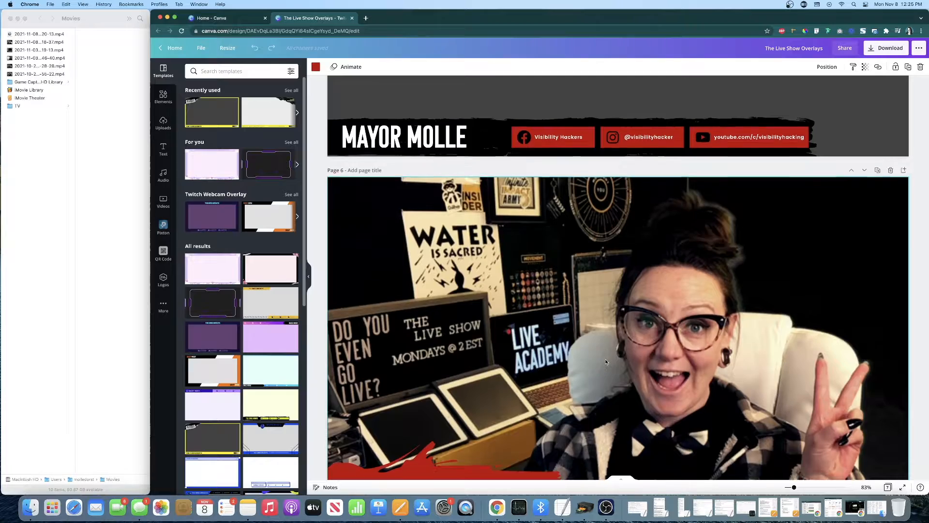
pyautogui.scroll(8, 606, 362)
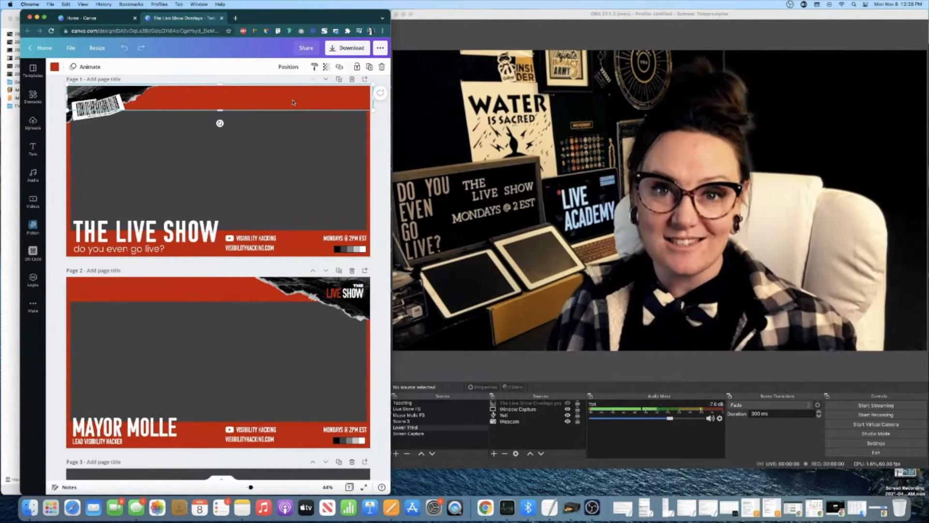
pyautogui.scroll(-1, 293, 102)
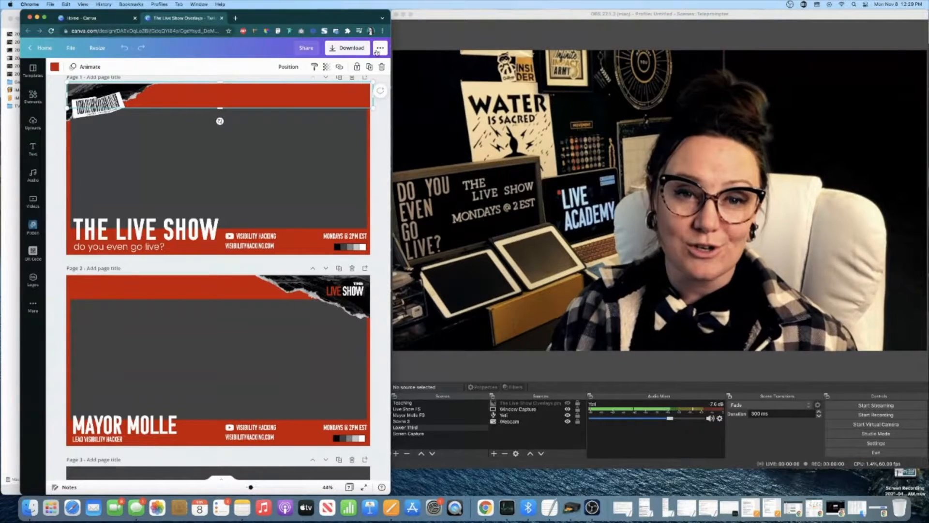
# Widen the browser window over part of the OBS window and bring page 1 of the design fully into view
pyautogui.click(384, 137)
pyautogui.moveTo(391, 129); pyautogui.dragTo(588, 130)
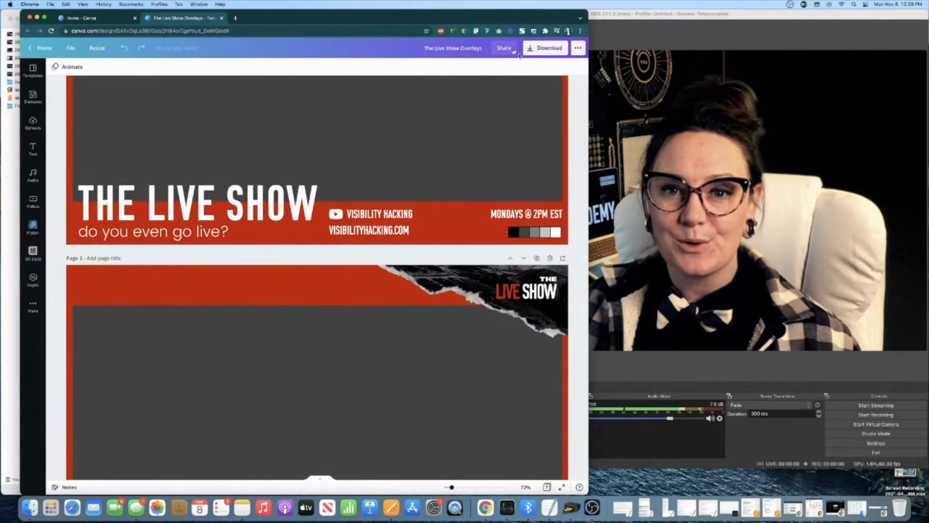
pyautogui.scroll(3, 418, 148)
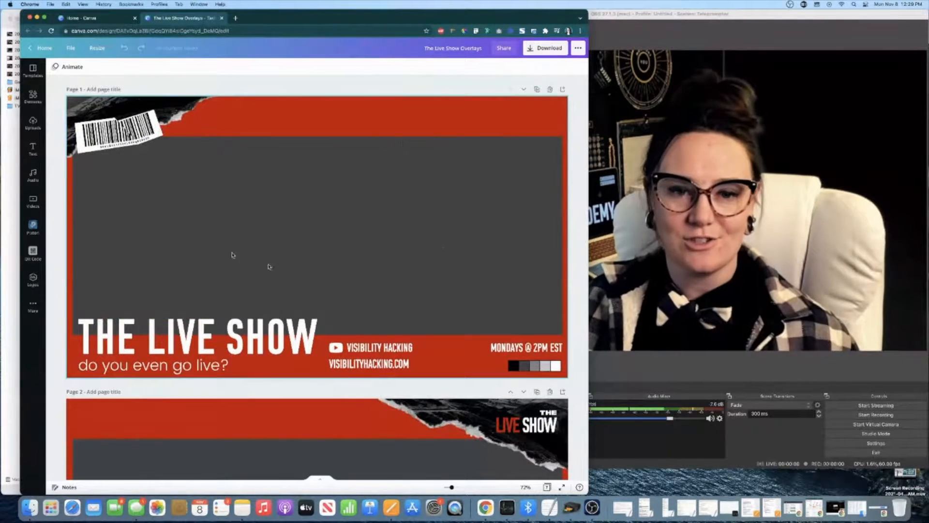
# Download only page 1 of the design as a PNG with a transparent background
pyautogui.click(531, 50)
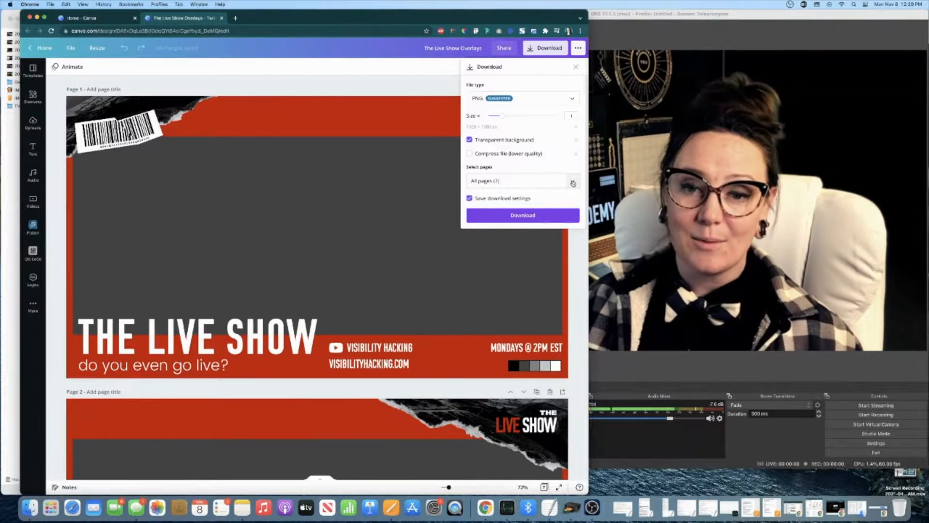
pyautogui.click(573, 183)
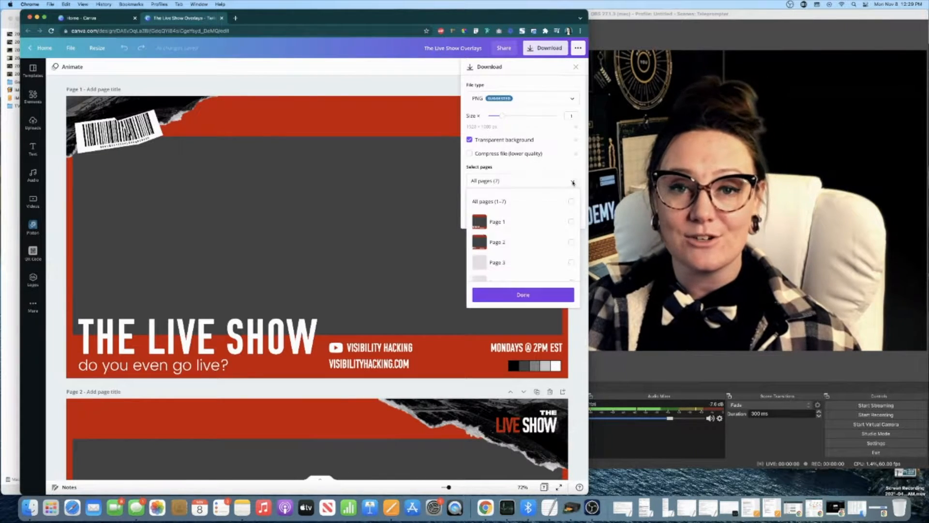
pyautogui.click(516, 222)
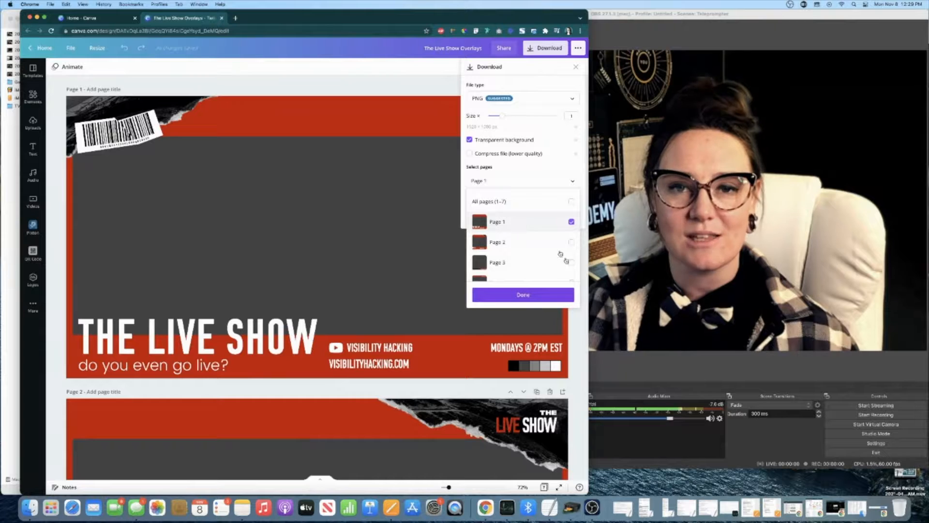
pyautogui.click(532, 295)
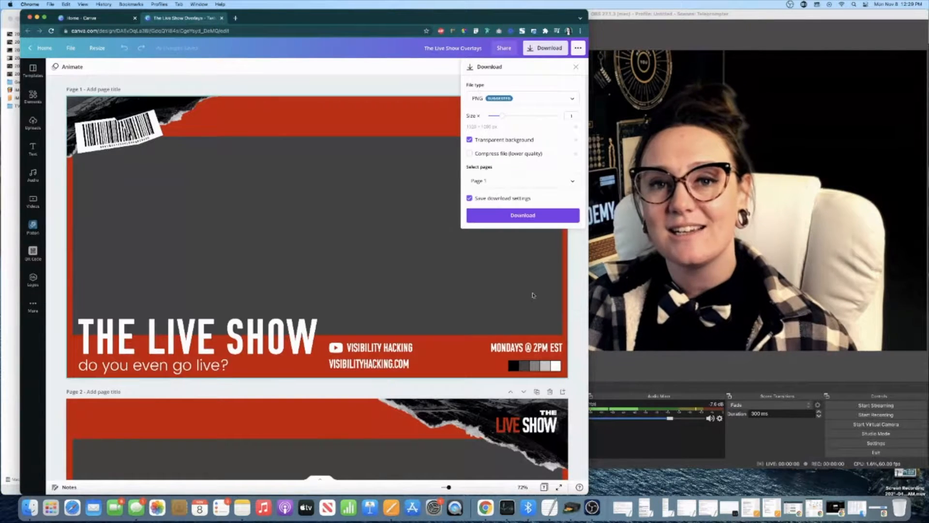
pyautogui.click(523, 215)
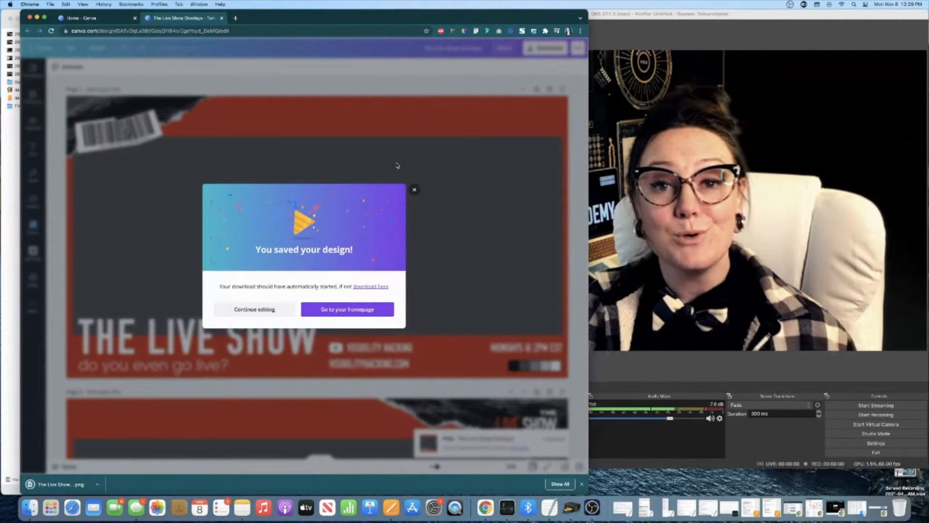
pyautogui.click(412, 190)
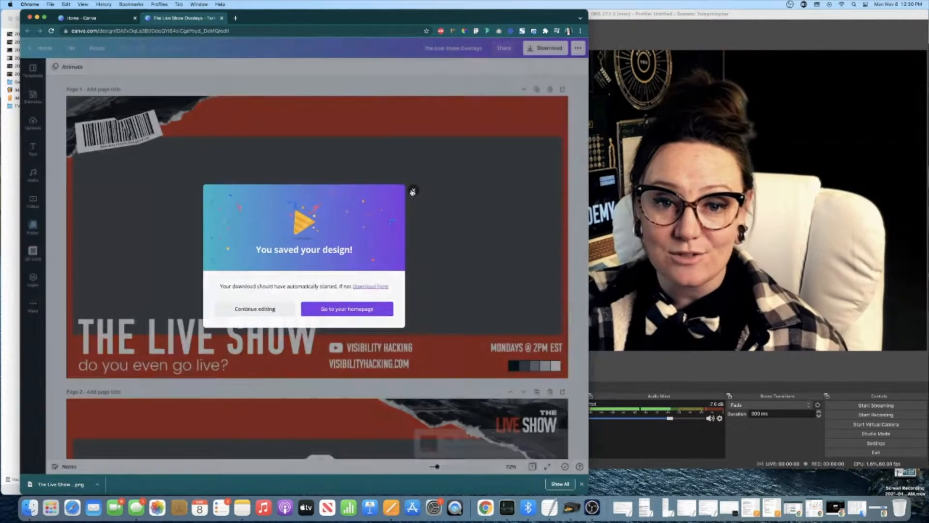
# Narrow the browser window to uncover OBS and add the downloaded The Live Show Overlays PNG as a source in the Lower Third scene
pyautogui.moveTo(75, 483)
pyautogui.mouseDown()
pyautogui.moveTo(151, 461)
pyautogui.moveTo(73, 483)
pyautogui.mouseUp()
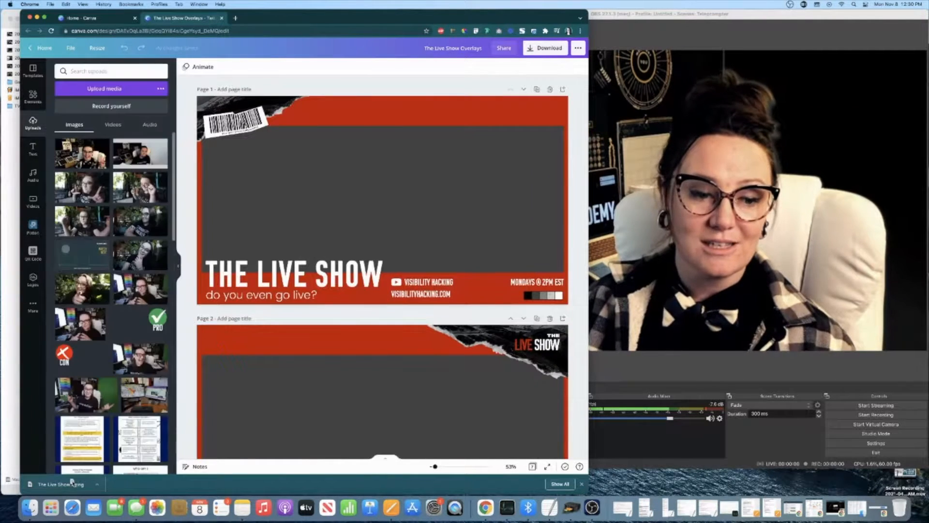
pyautogui.click(591, 256)
pyautogui.click(371, 241)
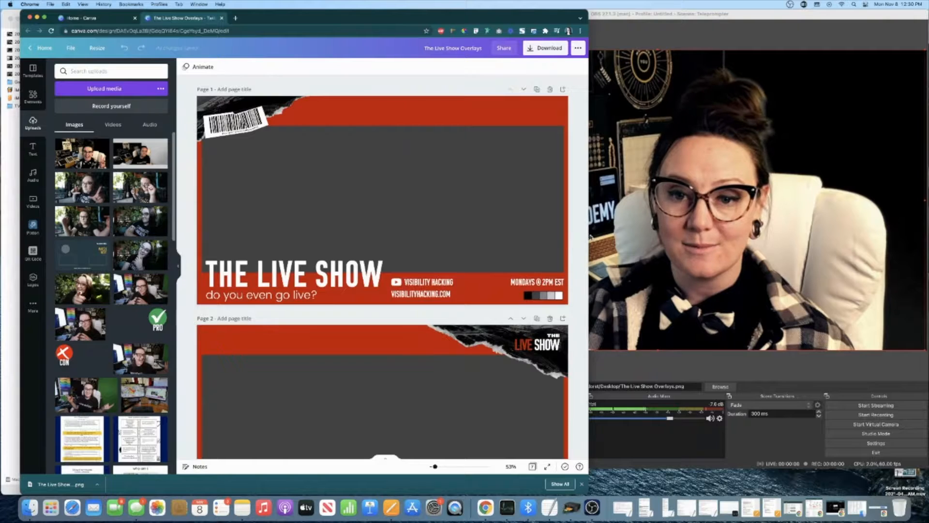
pyautogui.moveTo(586, 235); pyautogui.dragTo(283, 236)
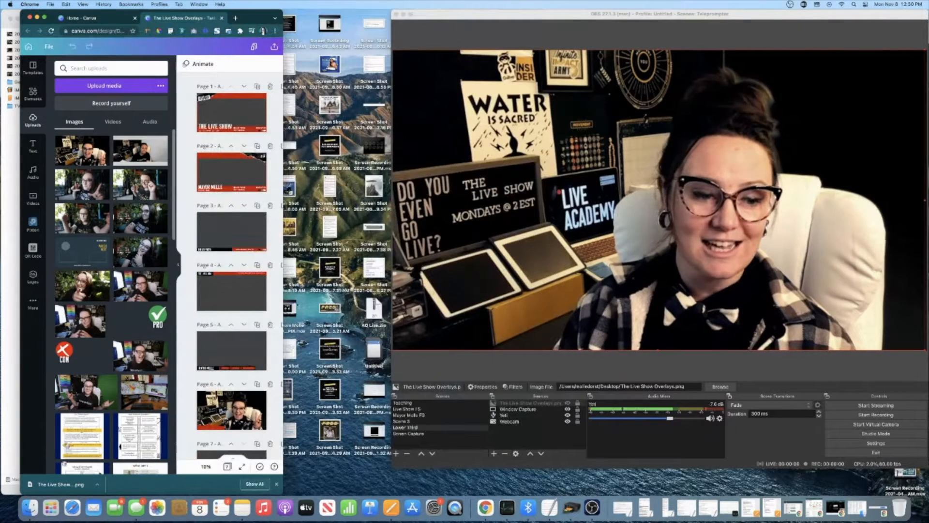
pyautogui.moveTo(50, 487); pyautogui.dragTo(544, 437)
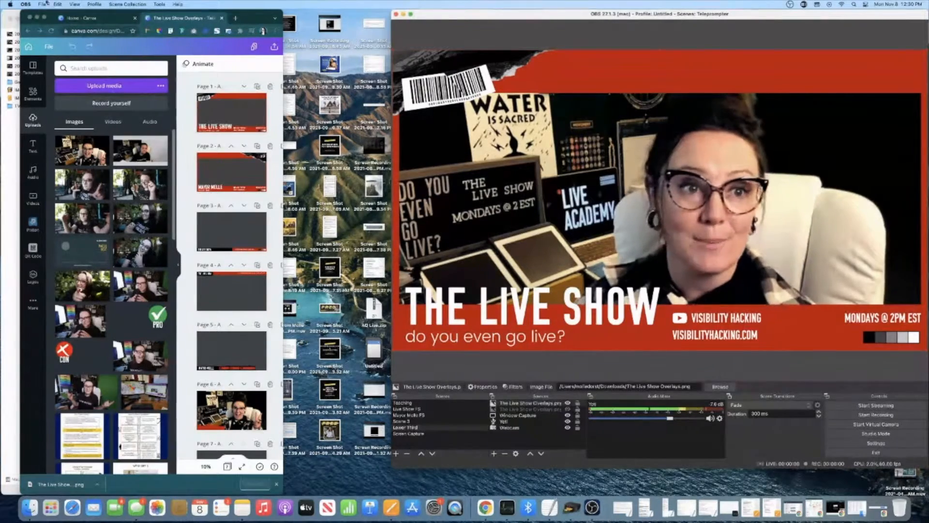
# Enlarge the OBS window into the space taken by the browser and record a short clip with the overlay on the webcam scene
pyautogui.click(37, 18)
pyautogui.moveTo(390, 29); pyautogui.dragTo(128, 32)
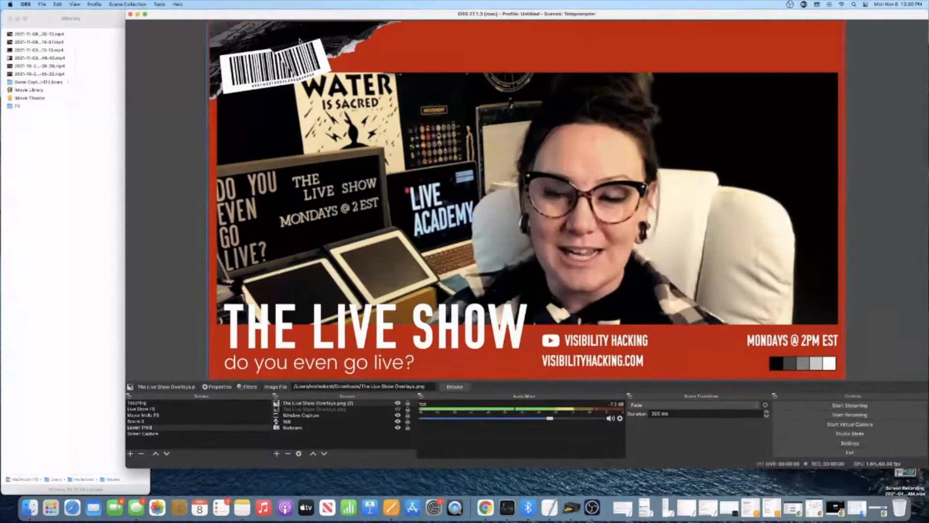
pyautogui.click(808, 415)
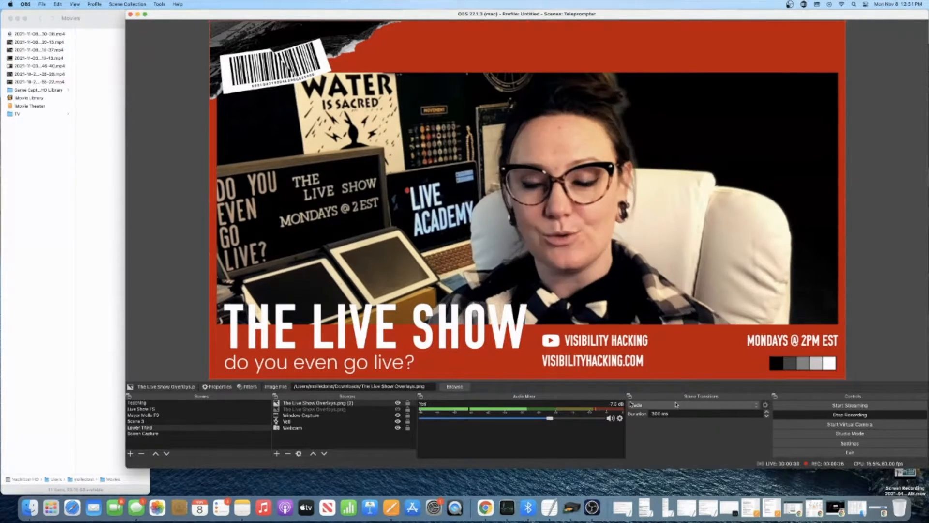
pyautogui.click(792, 417)
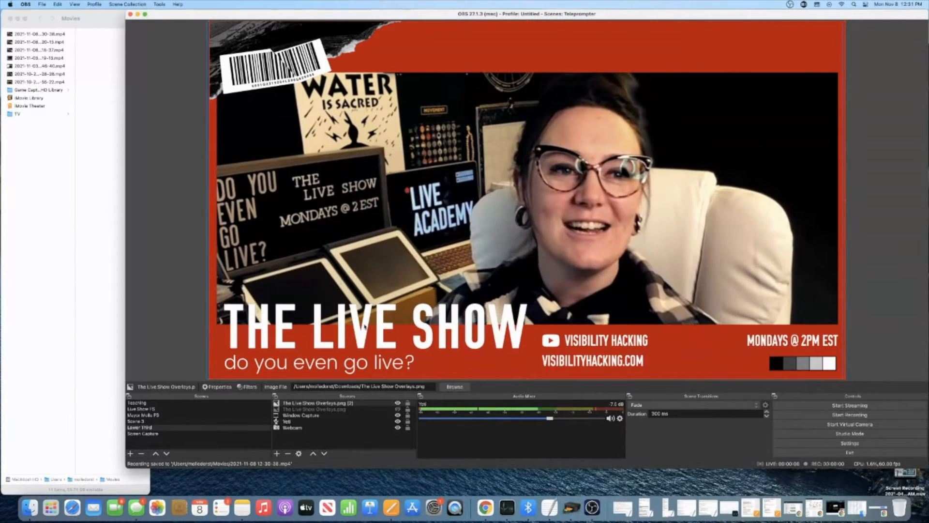
pyautogui.click(27, 35)
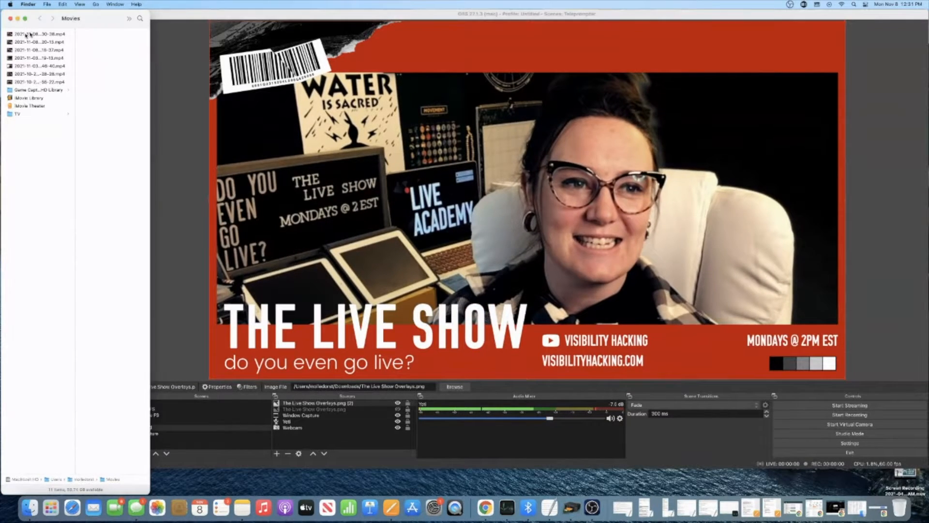
pyautogui.click(18, 35)
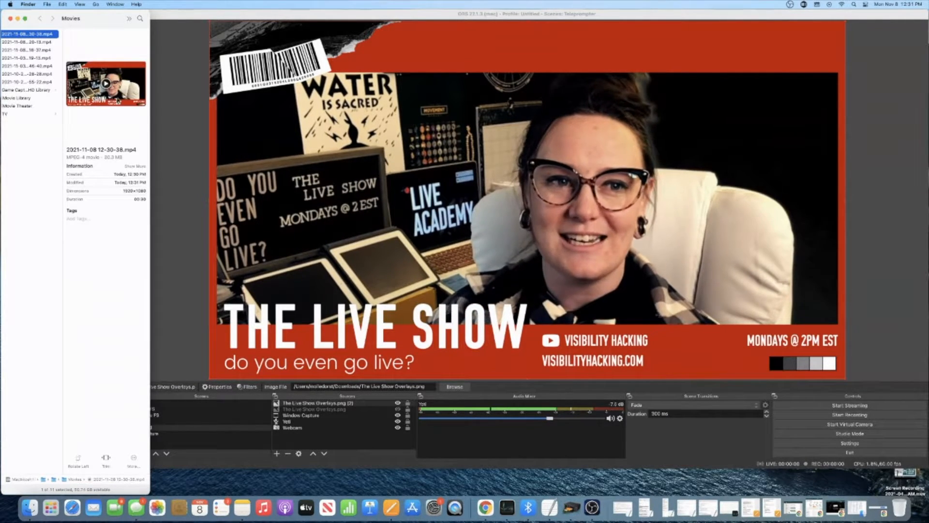
pyautogui.moveTo(106, 82)
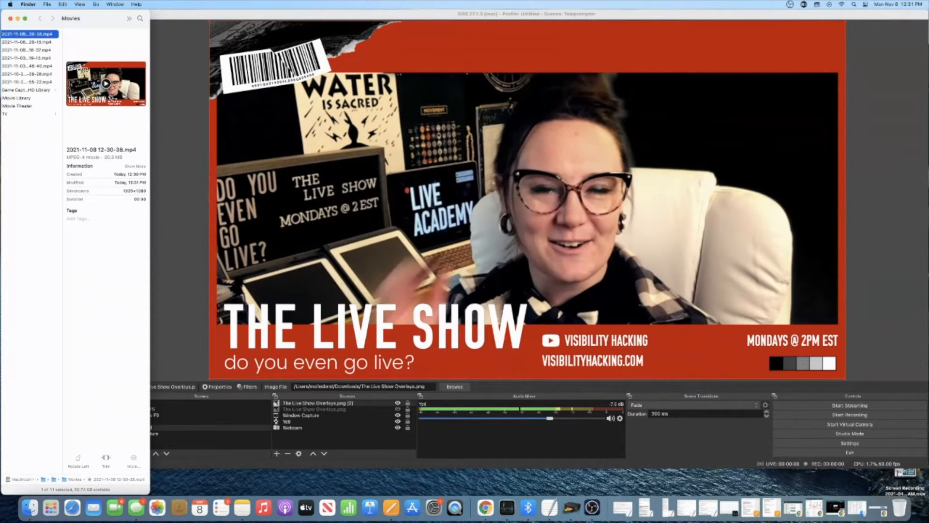